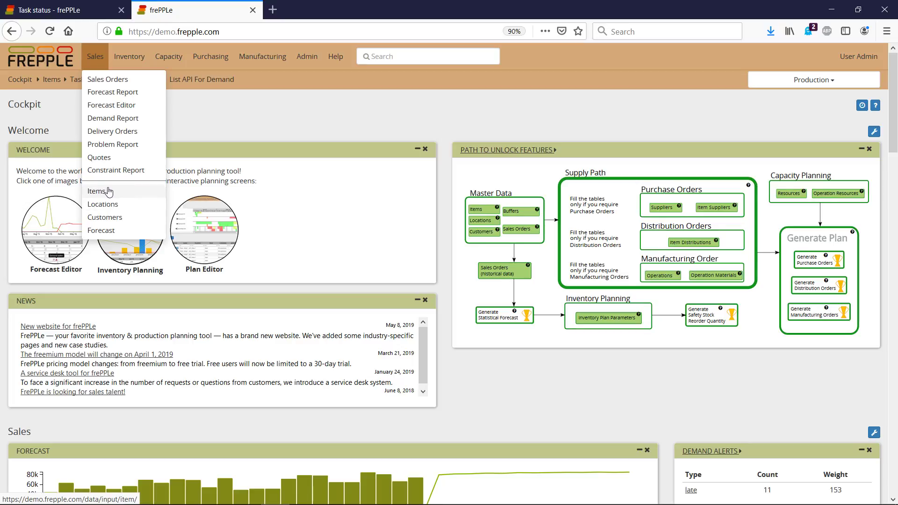
Step: Export the Sales > Items table as a spreadsheet and save item.xlsx to Downloads
left_click(109, 191)
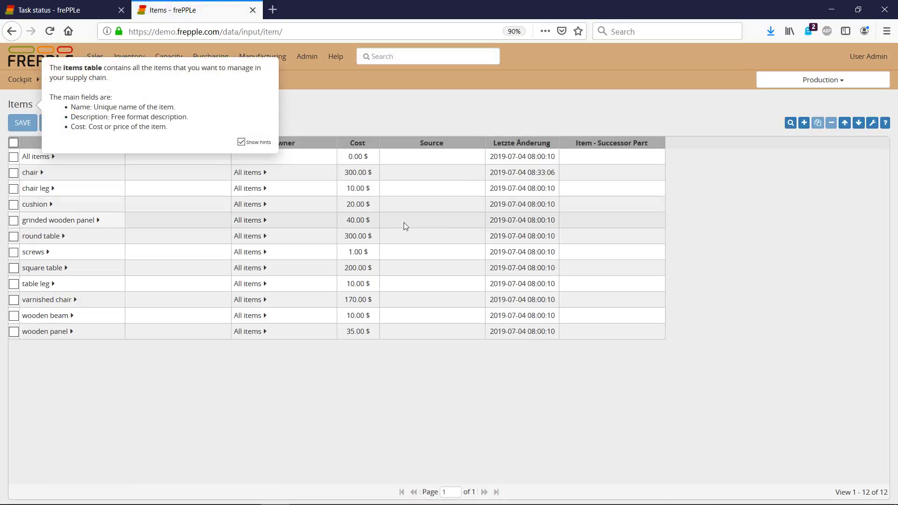
left_click(857, 125)
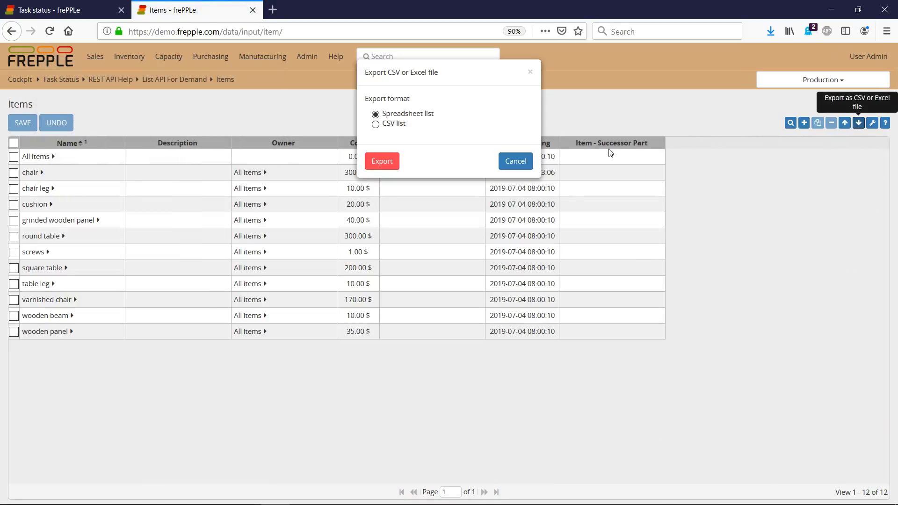
left_click(385, 166)
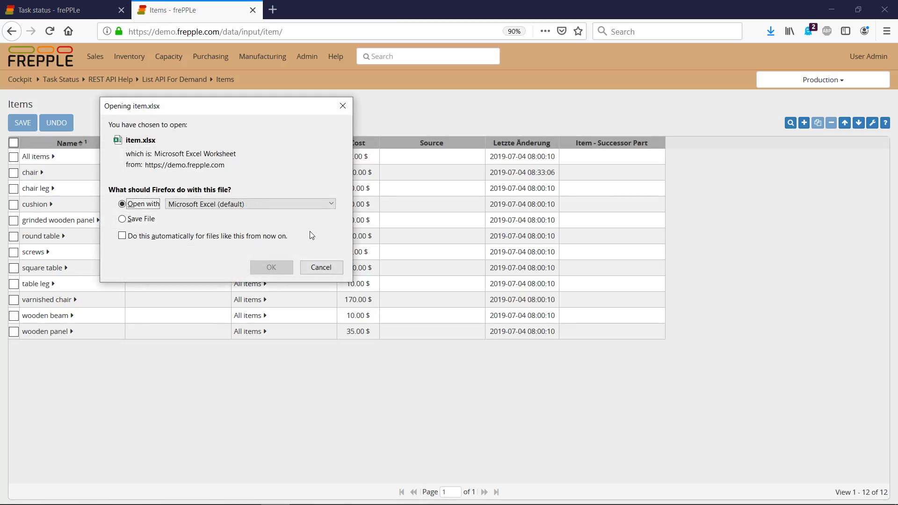
left_click(149, 222)
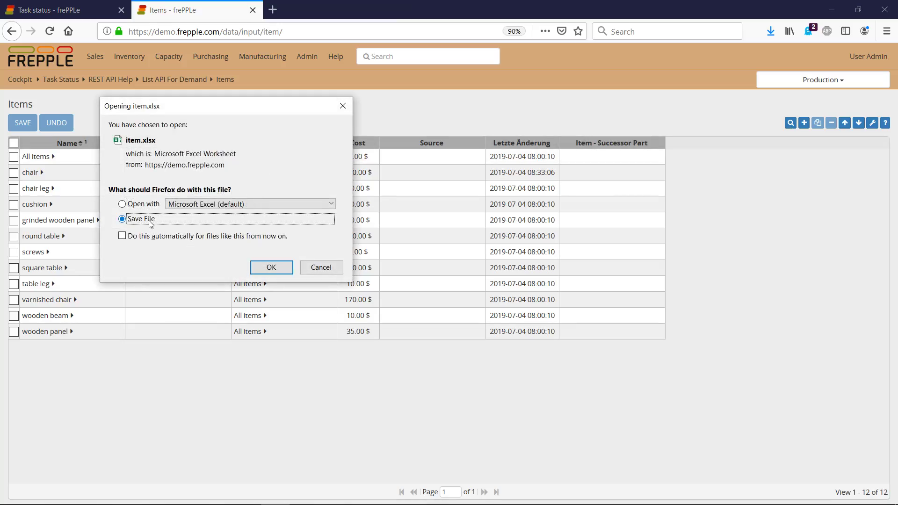
left_click(270, 267)
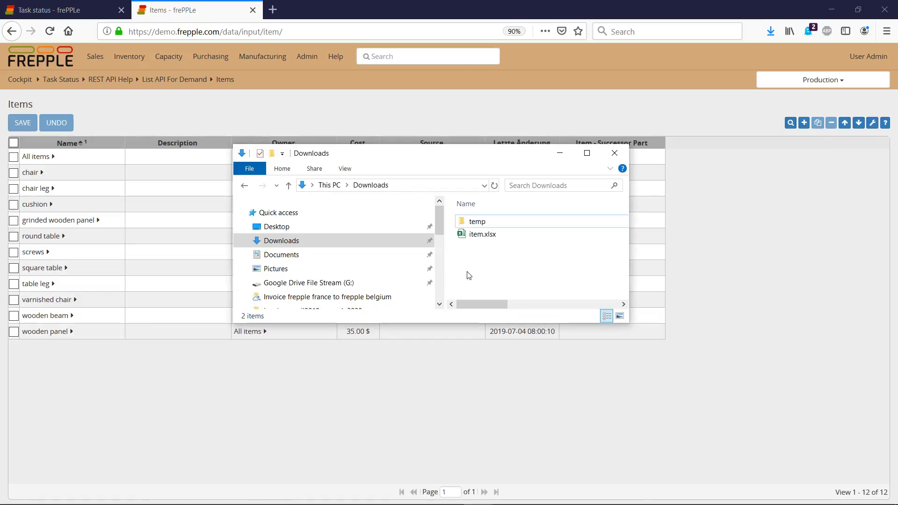
Step: Open item.xlsx in Excel, change the chair cost in D3 from 300 to 400, and close
left_click(483, 236)
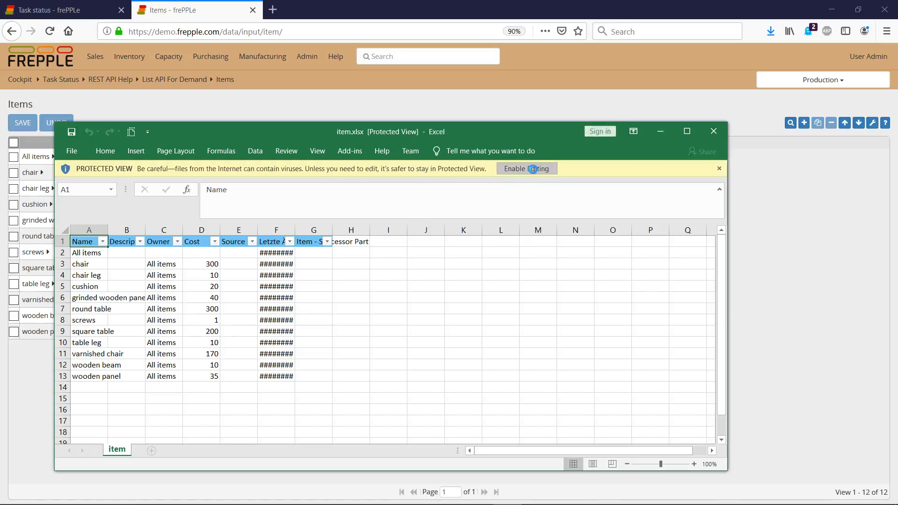
left_click(525, 169)
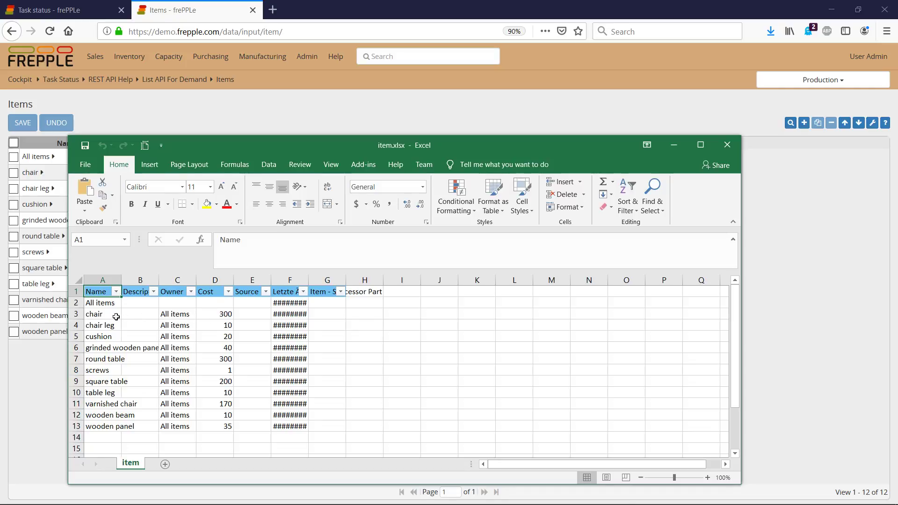
left_click(216, 313)
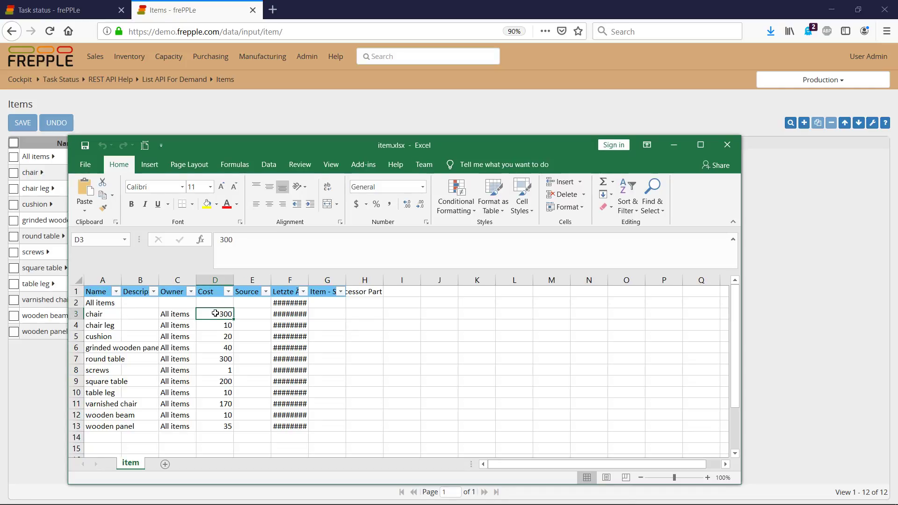
type("400")
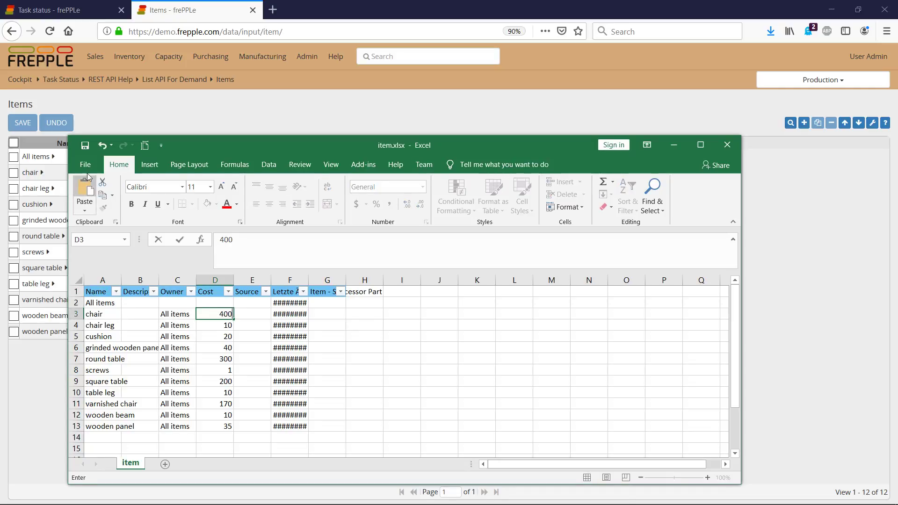
left_click(85, 146)
left_click(726, 145)
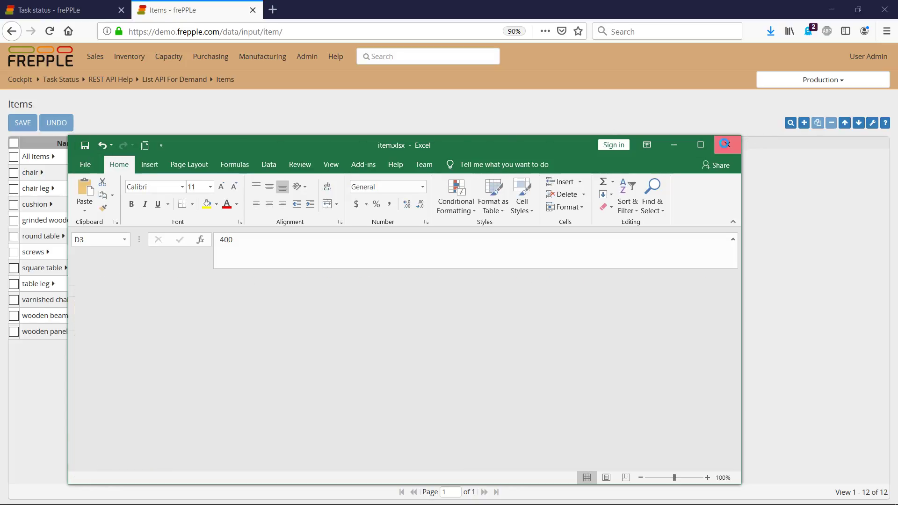
Step: Import the edited item.xlsx from Downloads into the Items table and dismiss the results
left_click(845, 123)
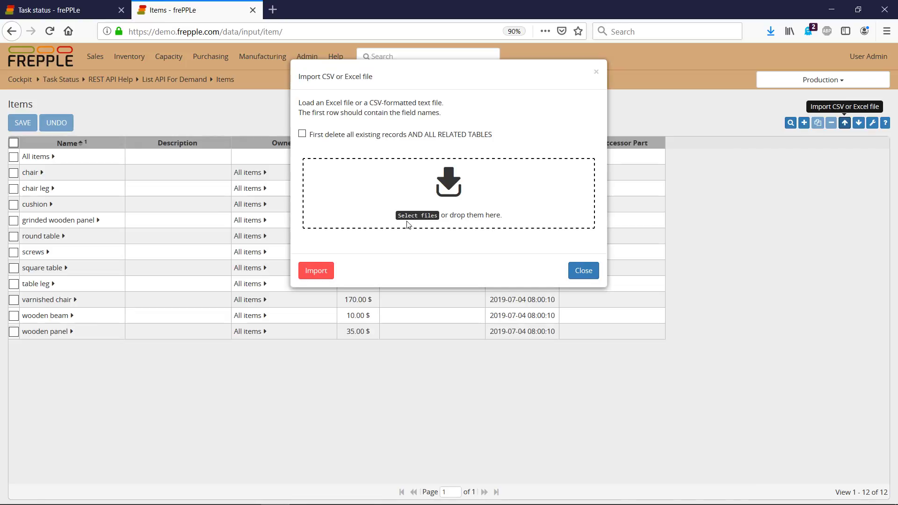
left_click(407, 215)
double_click(135, 85)
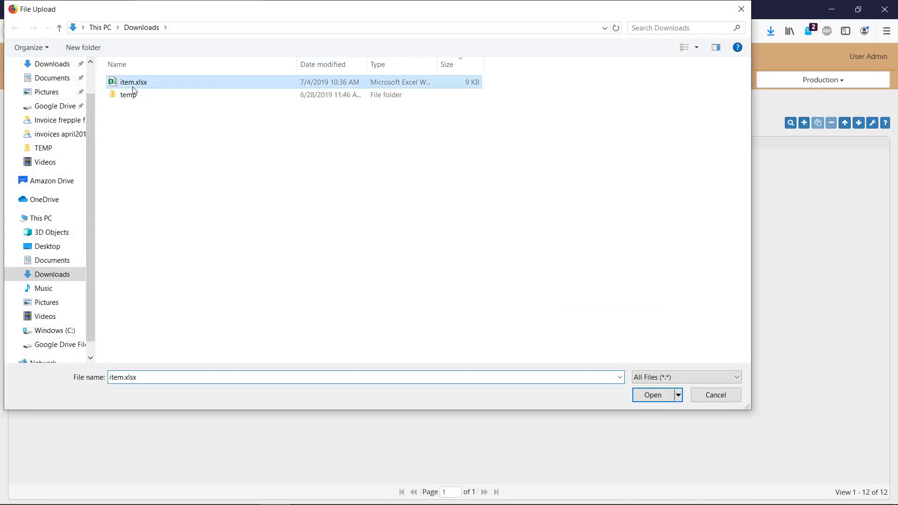
left_click(317, 271)
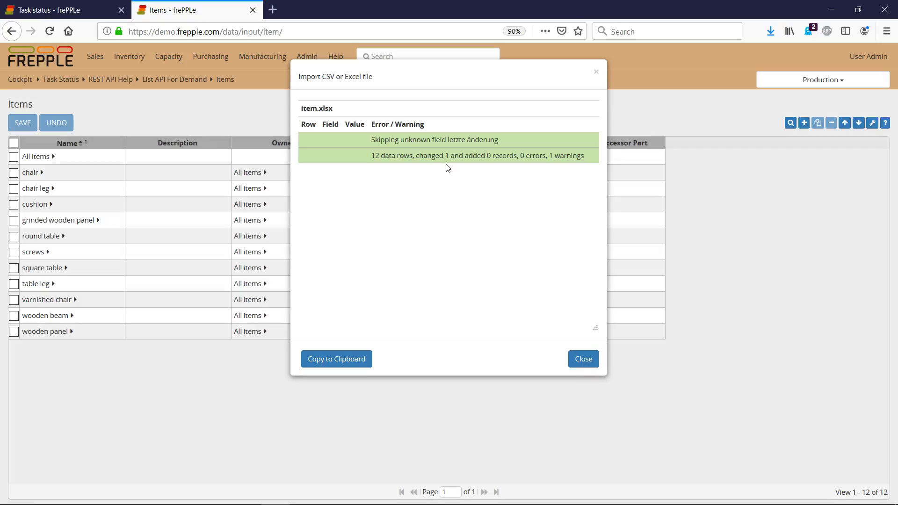
left_click(584, 359)
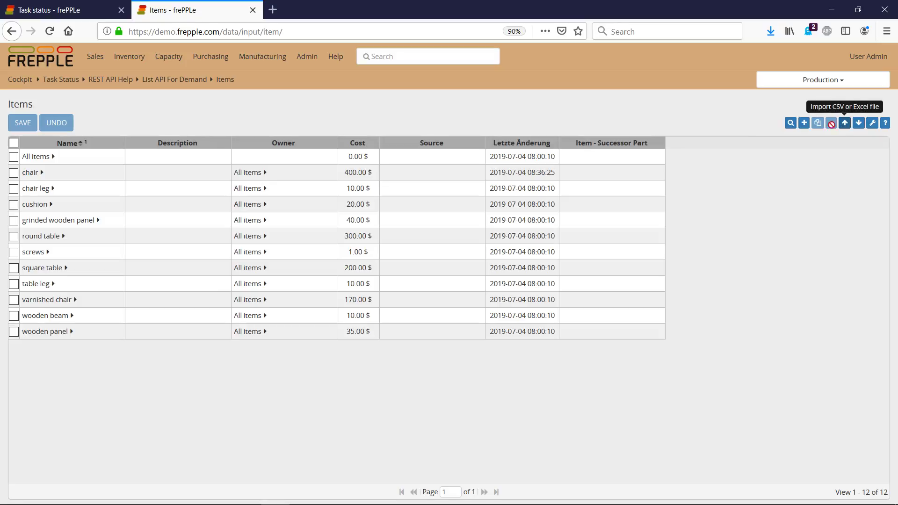
mouse_move(306, 56)
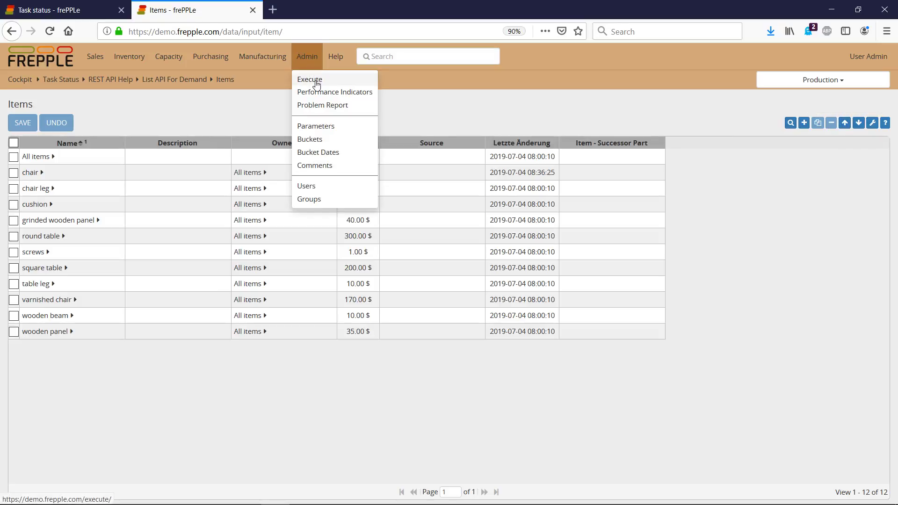
Step: Go to Admin > Execute to view the task status and launch options
left_click(315, 81)
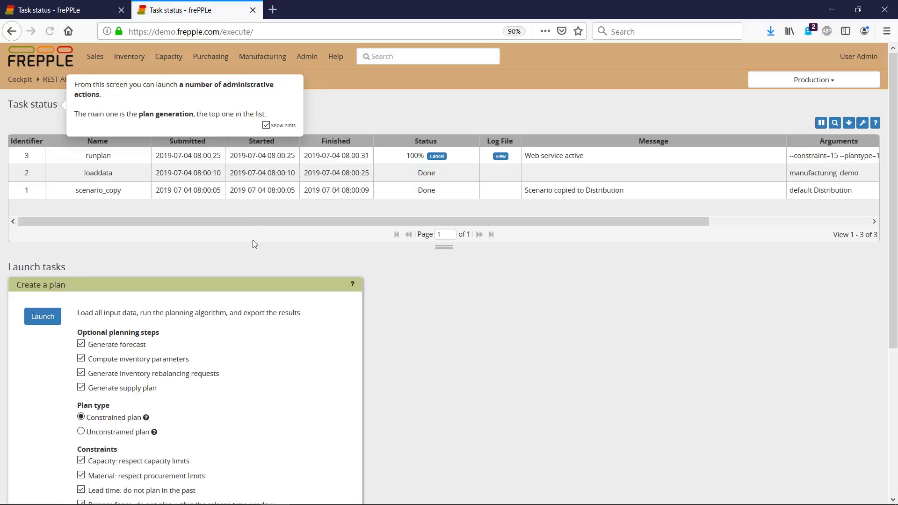
scroll(266, 296, "down", 1)
scroll(266, 300, "down", 4)
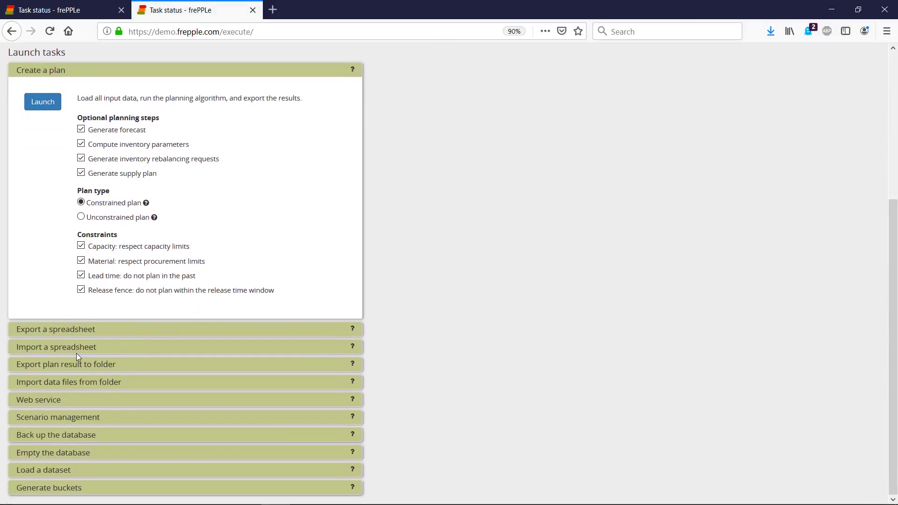
Step: Upload item.xlsx into the data folder and list the files available for folder import
left_click(68, 385)
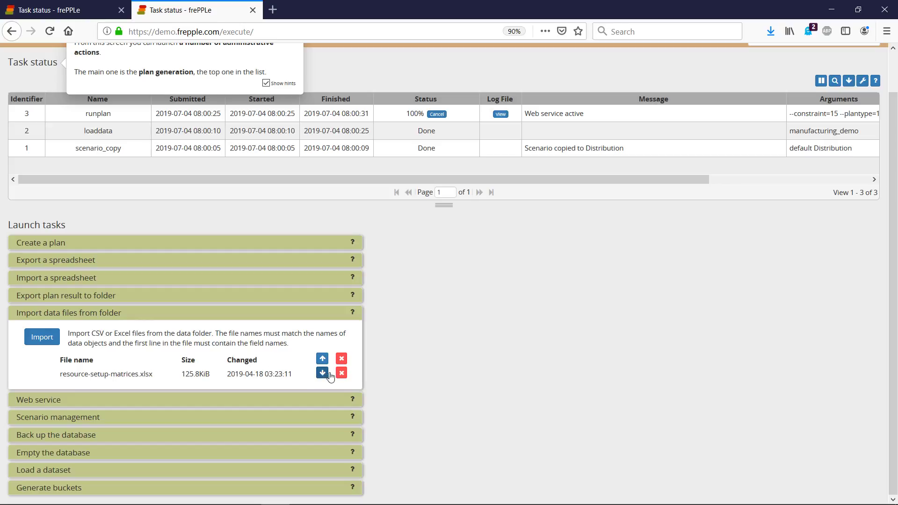
left_click(322, 360)
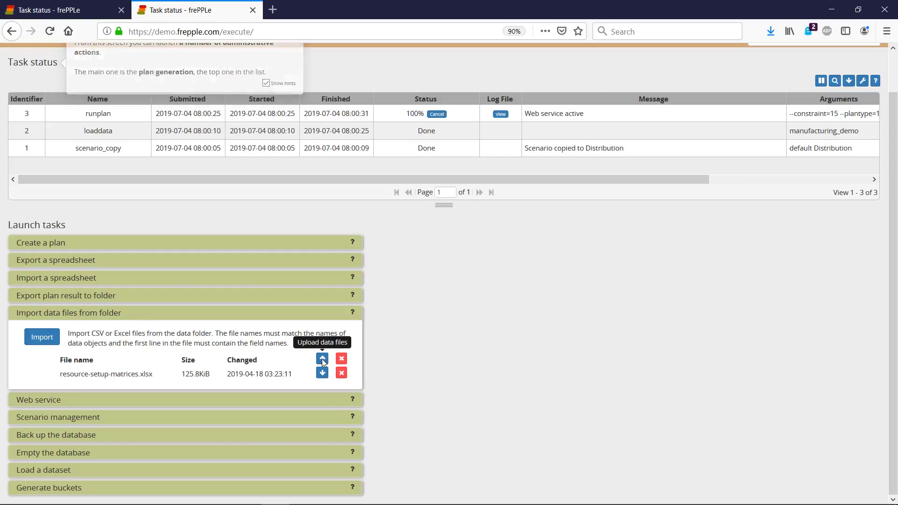
left_click(404, 161)
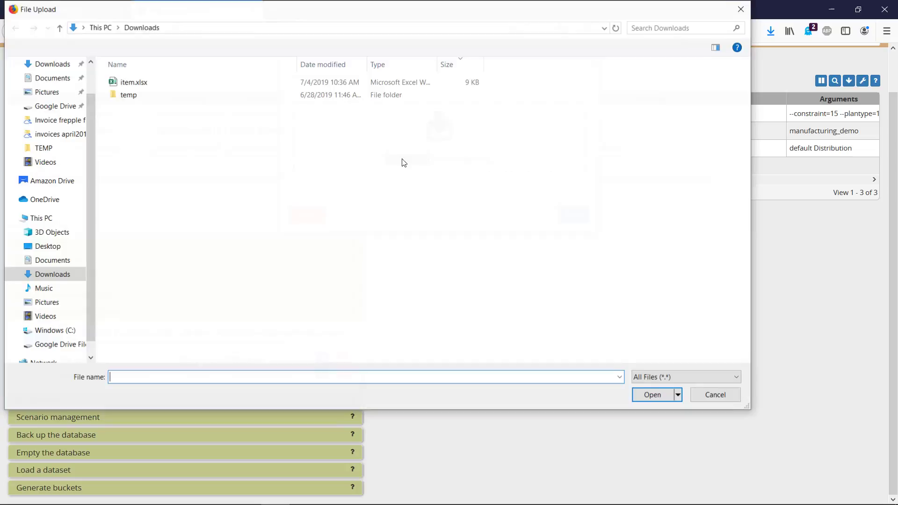
double_click(134, 83)
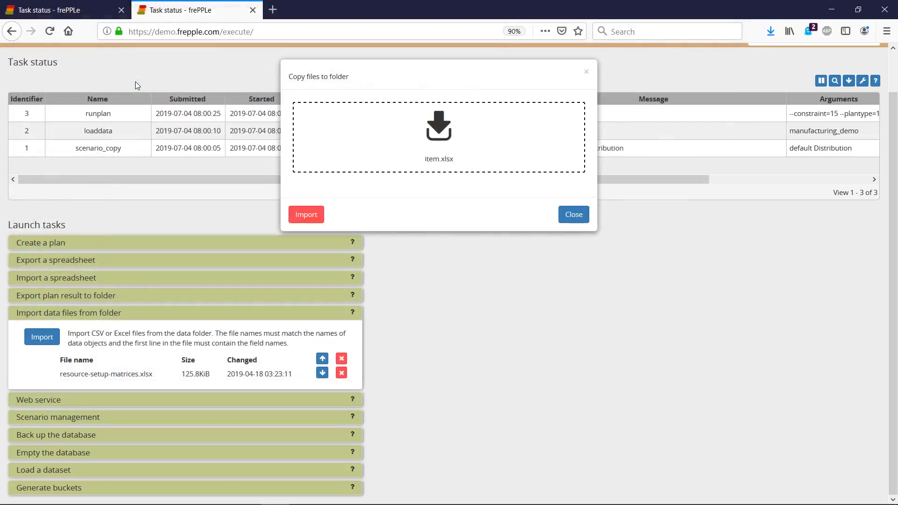
left_click(304, 218)
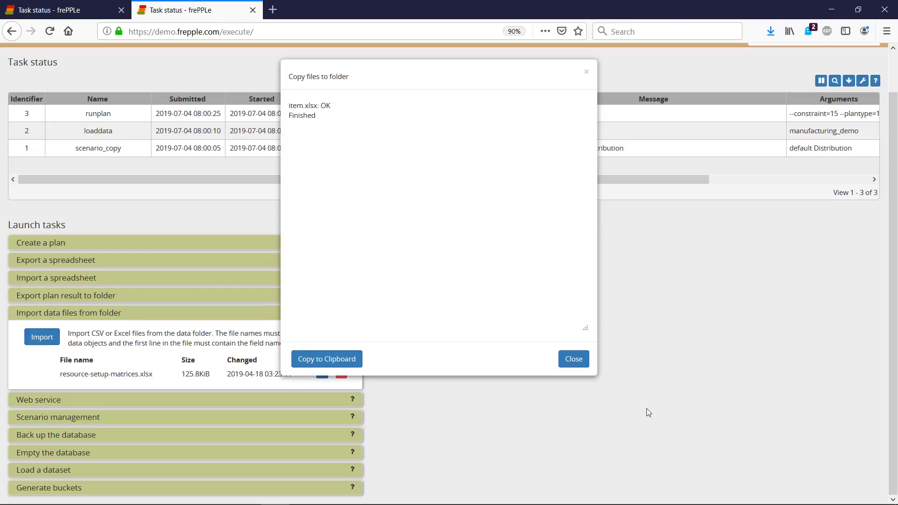
left_click(573, 359)
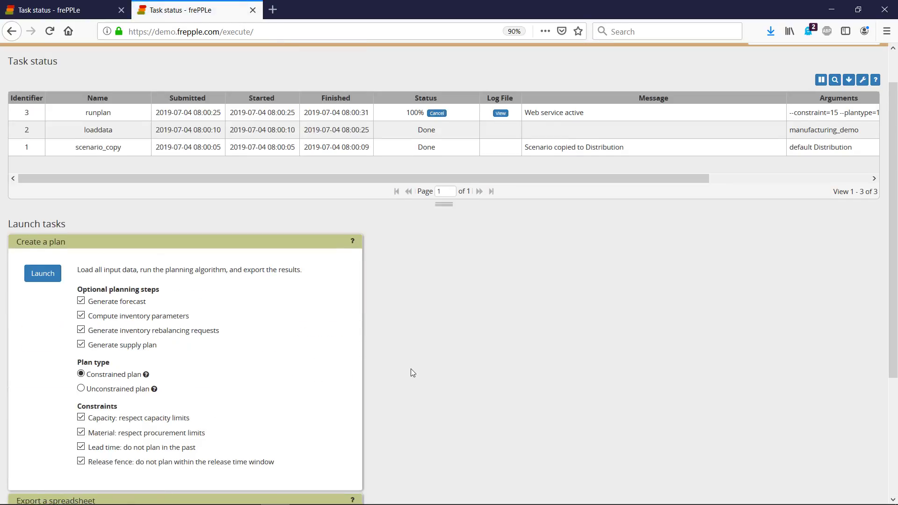
scroll(400, 370, "down", 4)
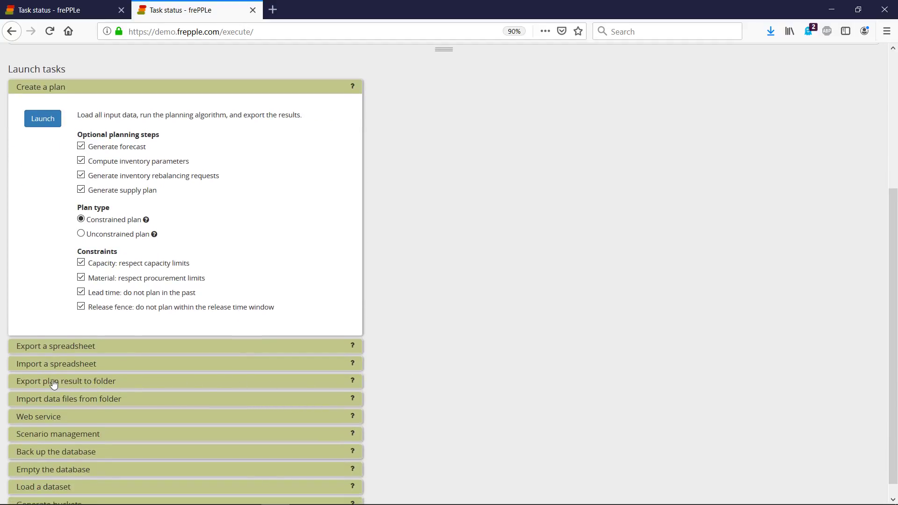
left_click(89, 401)
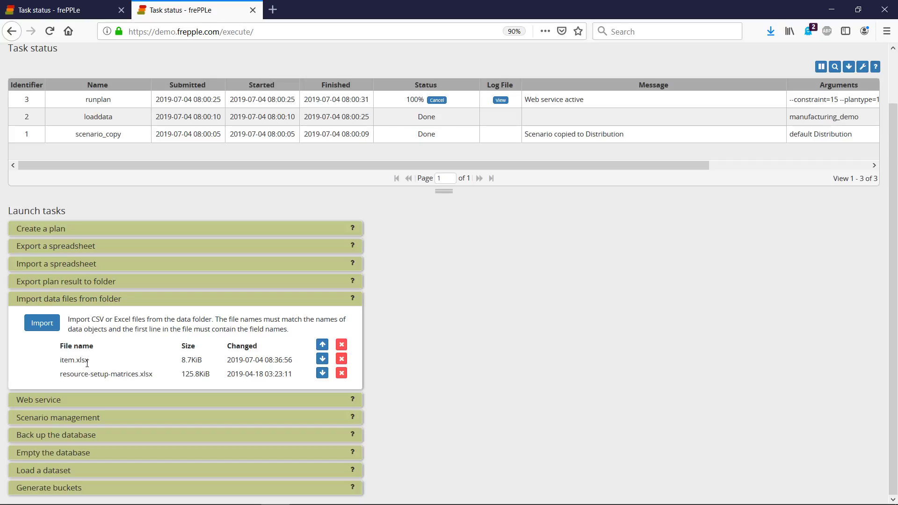
scroll(403, 323, "up", 2)
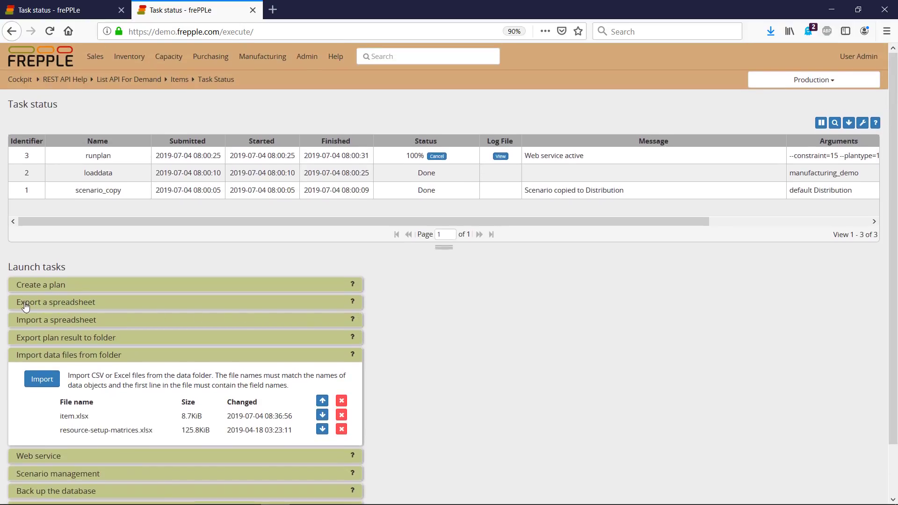
Step: Expand 'Export a spreadsheet' and export all checked input data tables to frepple.xlsx
left_click(52, 305)
scroll(401, 347, "down", 2)
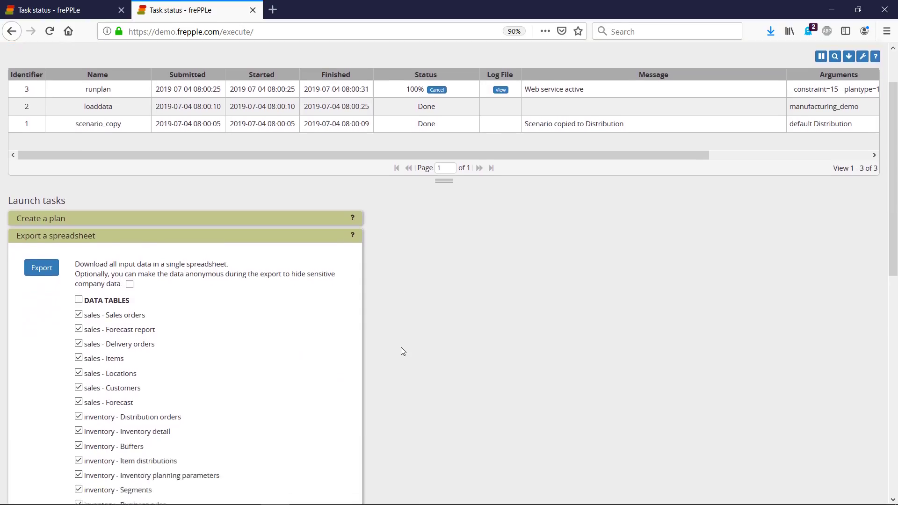
scroll(400, 347, "down", 3)
scroll(401, 347, "down", 2)
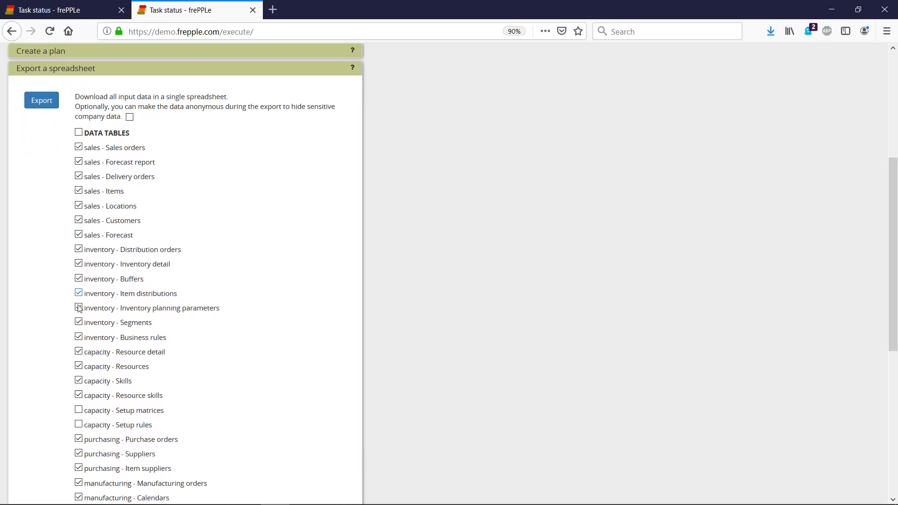
left_click(40, 103)
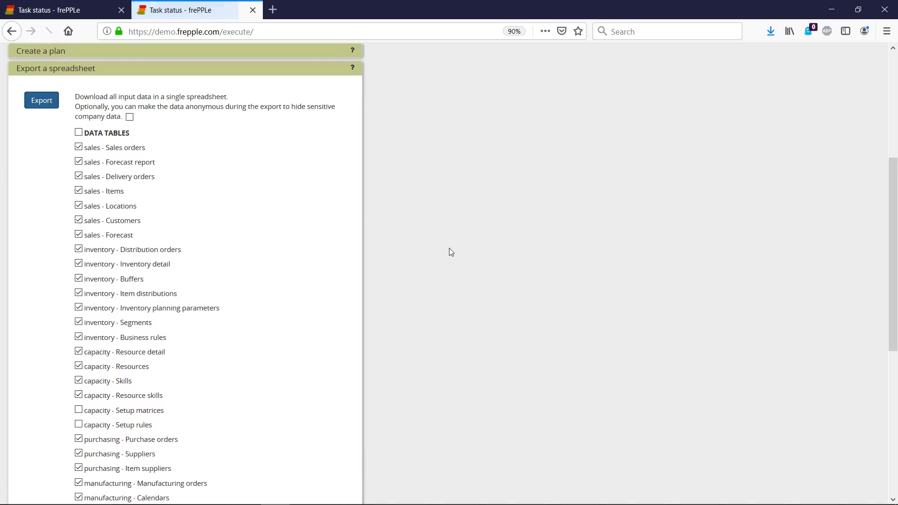
Step: Open frepple-1.xlsx in Excel, browse the item, location, customer and forecast sheets, then close
left_click(148, 208)
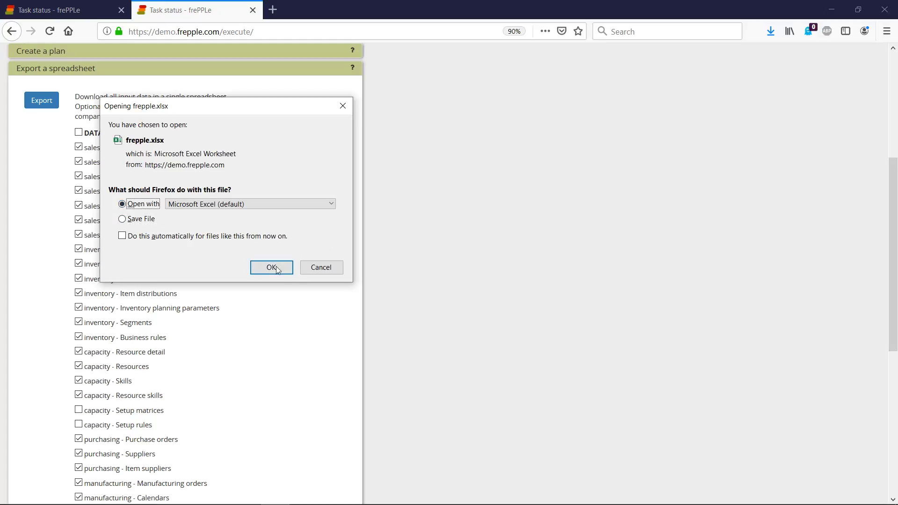
left_click(279, 269)
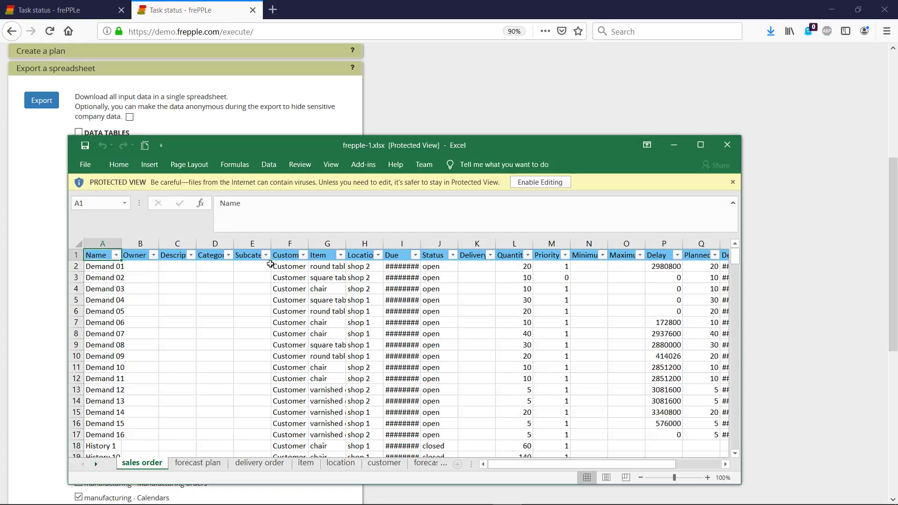
left_click(306, 463)
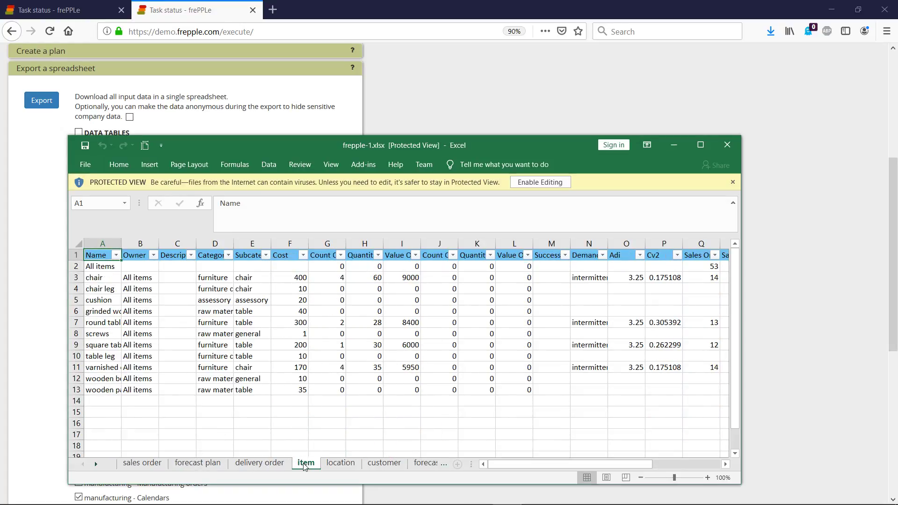
left_click(341, 464)
left_click(395, 468)
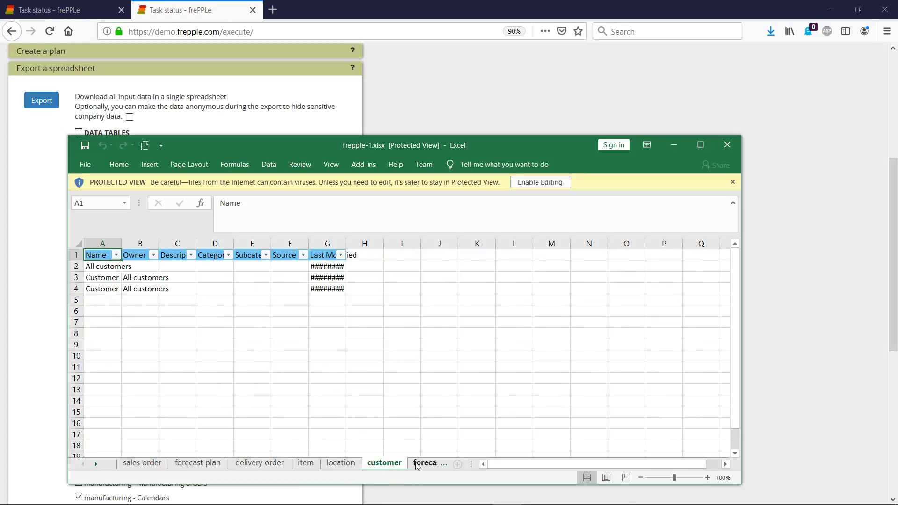
left_click(416, 464)
left_click(253, 464)
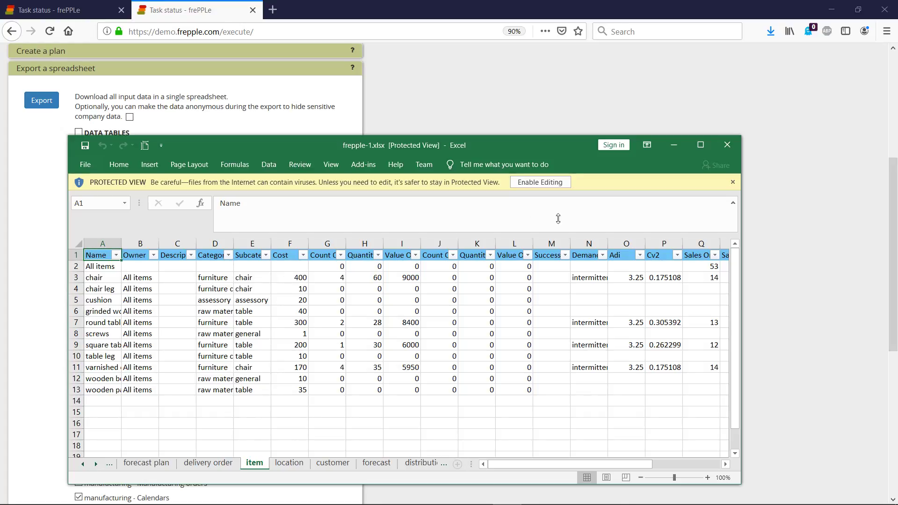
left_click(730, 148)
scroll(414, 206, "up", 2)
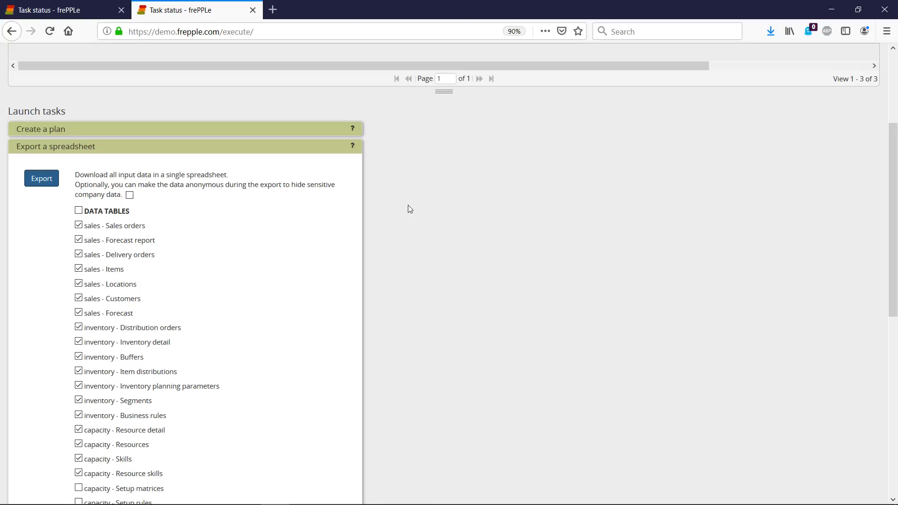
scroll(384, 204, "down", 3)
scroll(383, 204, "down", 7)
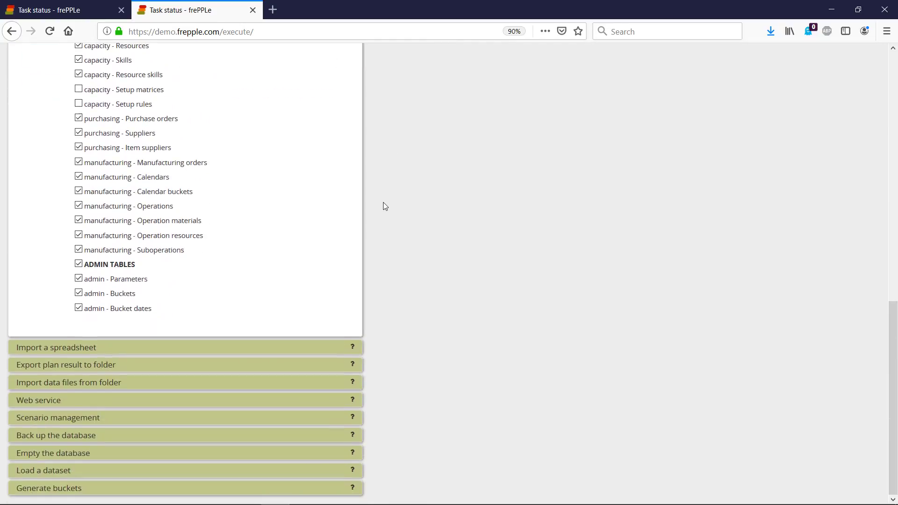
Step: Expand the 'Import a spreadsheet' task panel on the Execute page
left_click(59, 347)
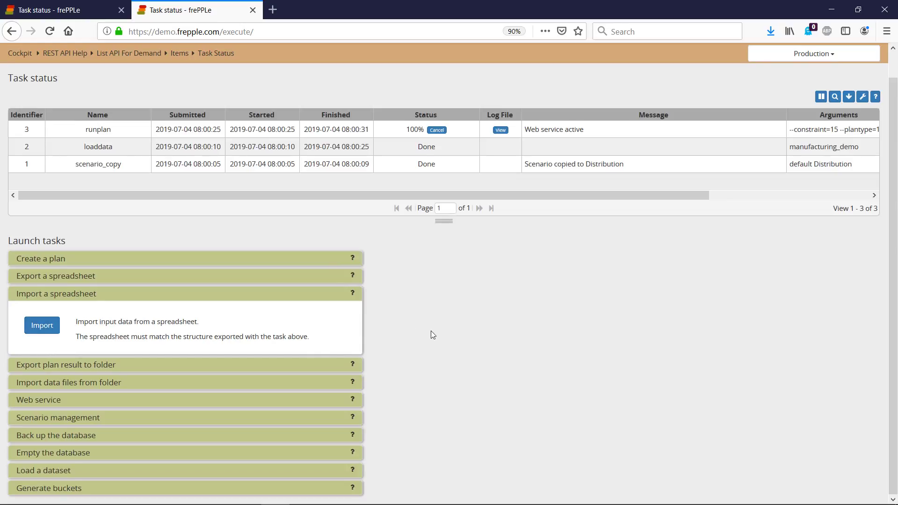
scroll(434, 335, "up", 1)
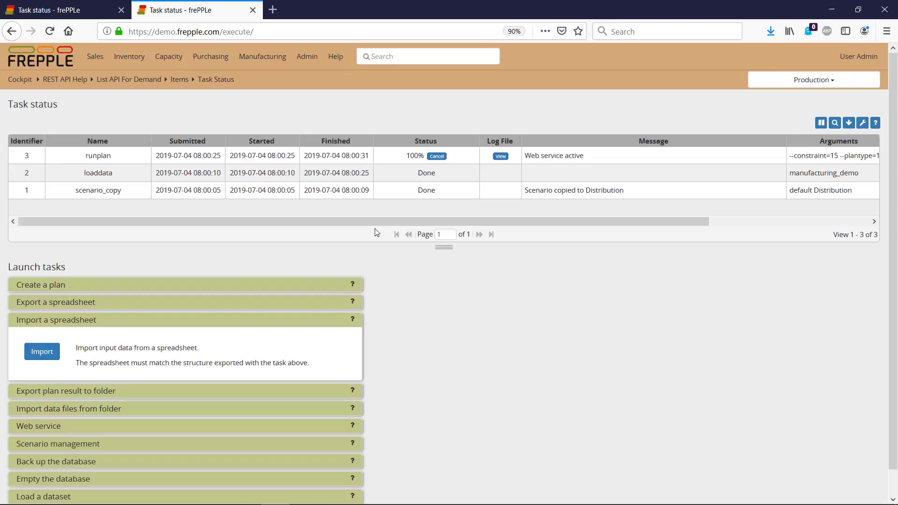
Step: Open Help > REST API help and load the /api/input/demand/ list endpoint
left_click(335, 58)
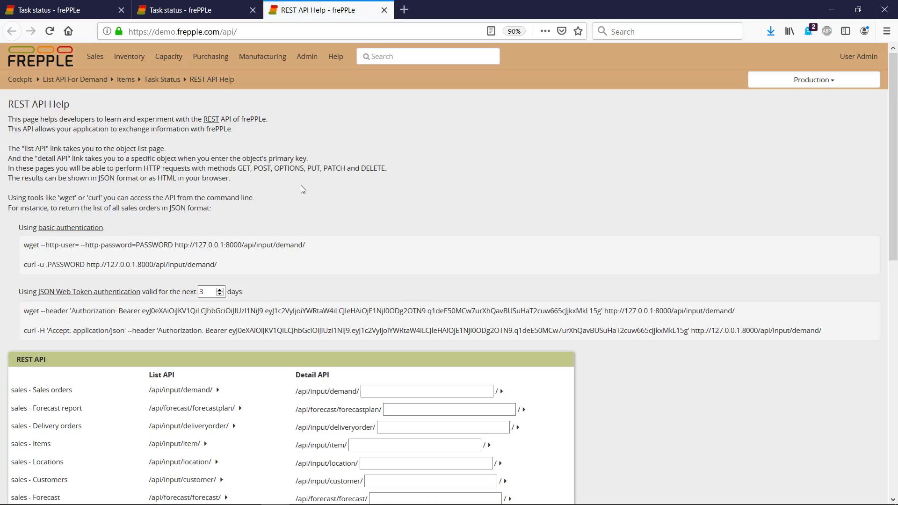
scroll(301, 186, "down", 1)
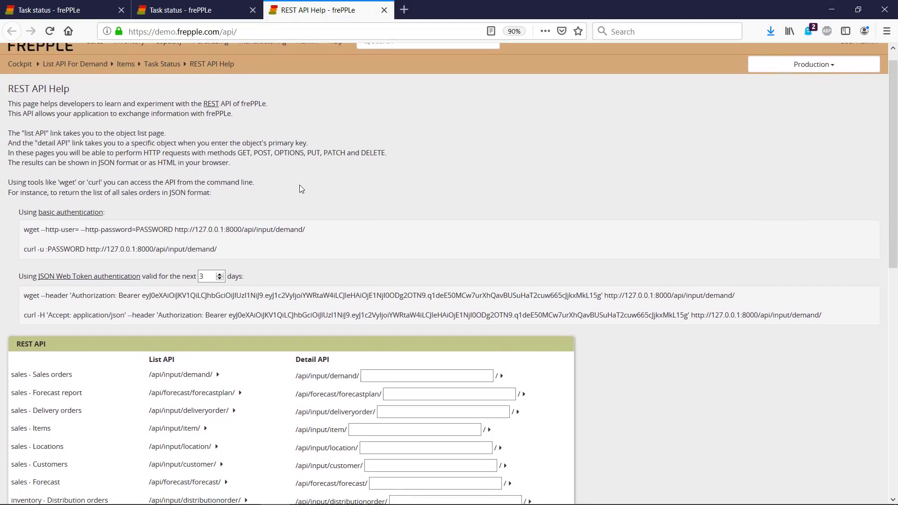
middle_click(298, 188)
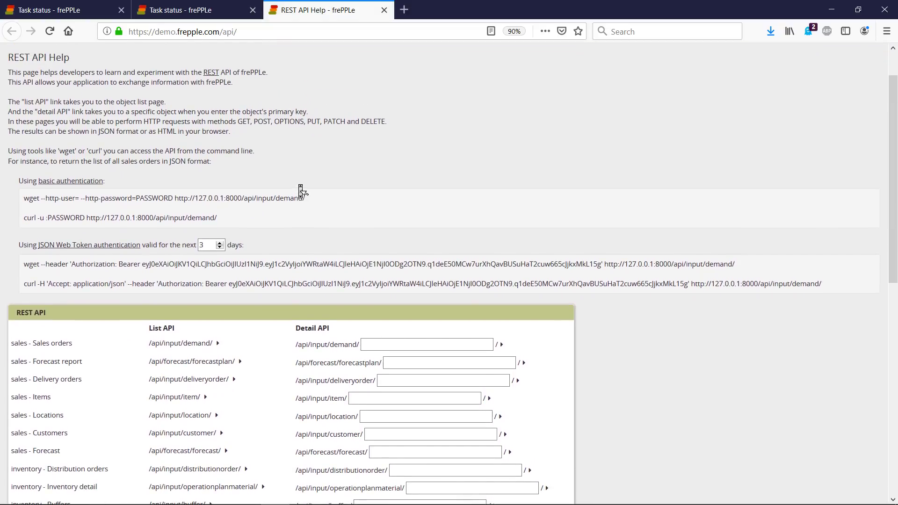
scroll(303, 192, "down", 5)
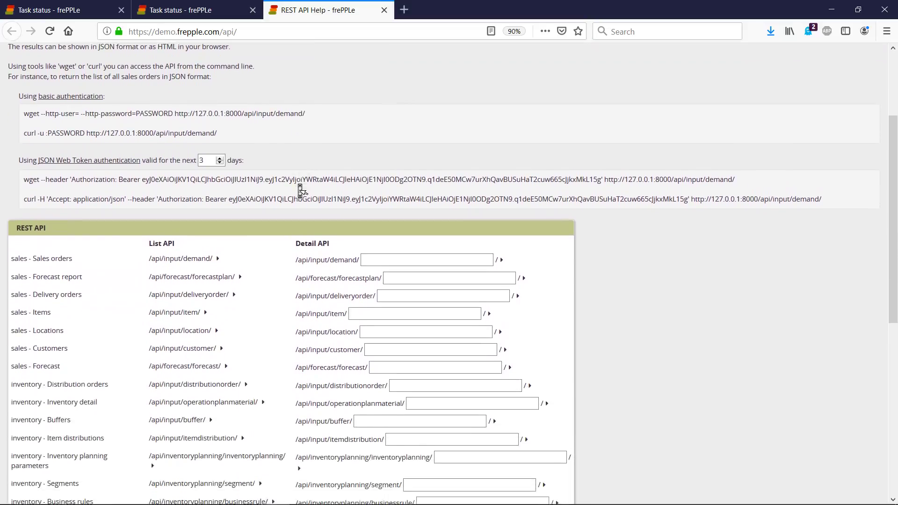
scroll(91, 91, "up", 1)
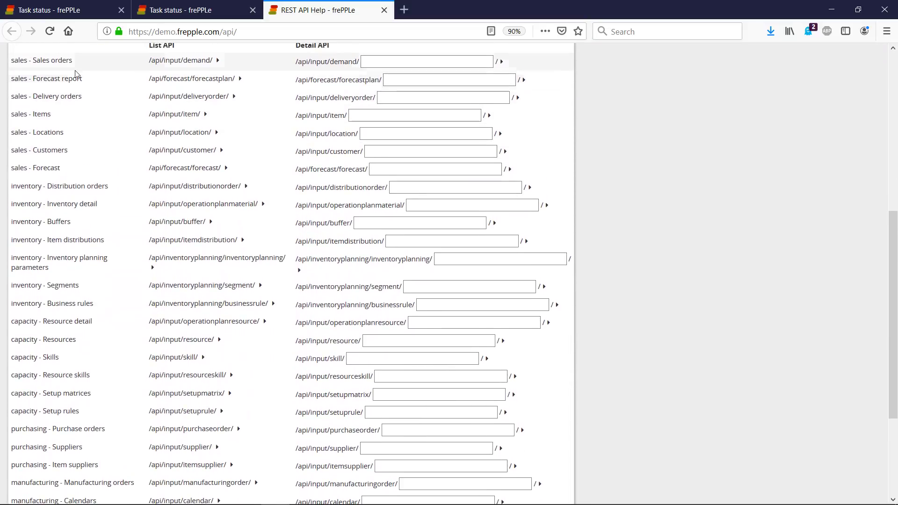
left_click(219, 62)
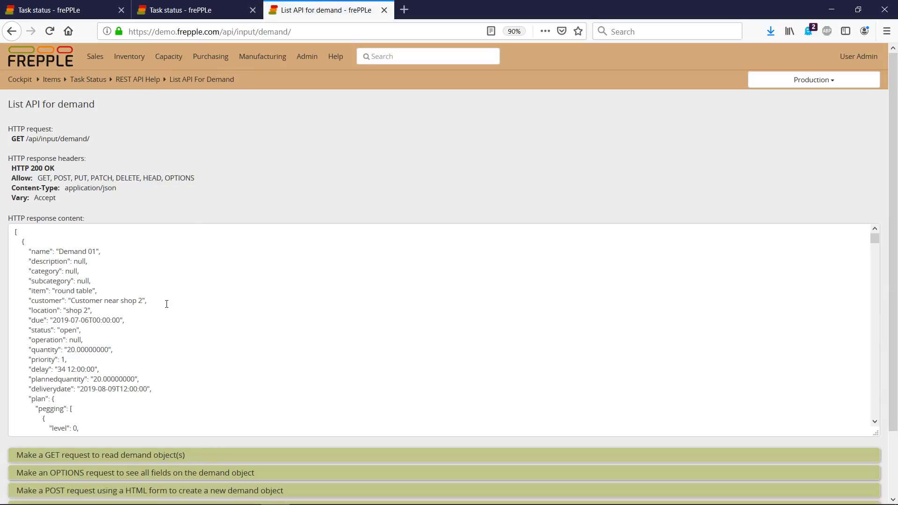
scroll(167, 303, "down", 1)
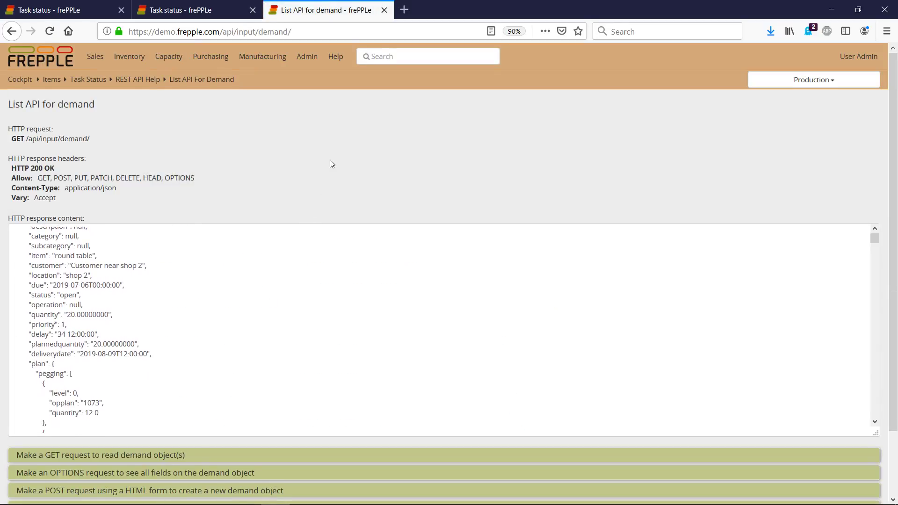
scroll(329, 164, "down", 1)
scroll(294, 440, "down", 1)
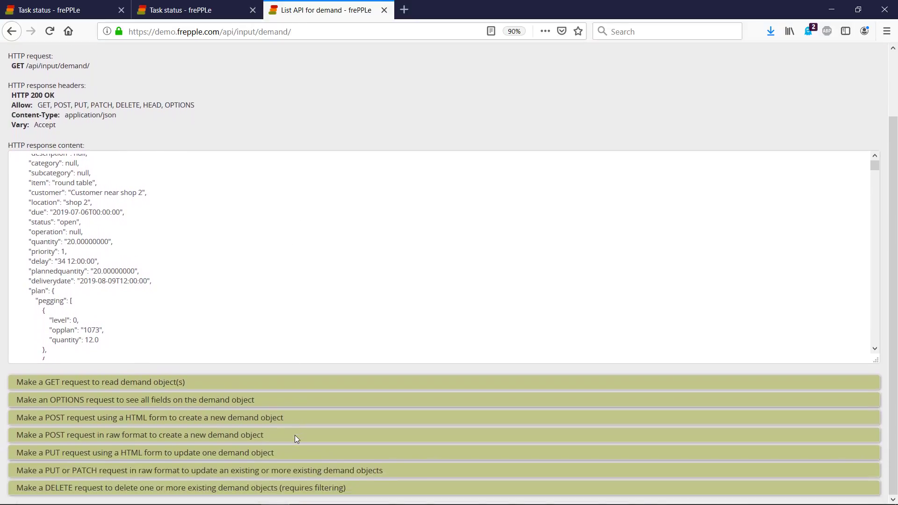